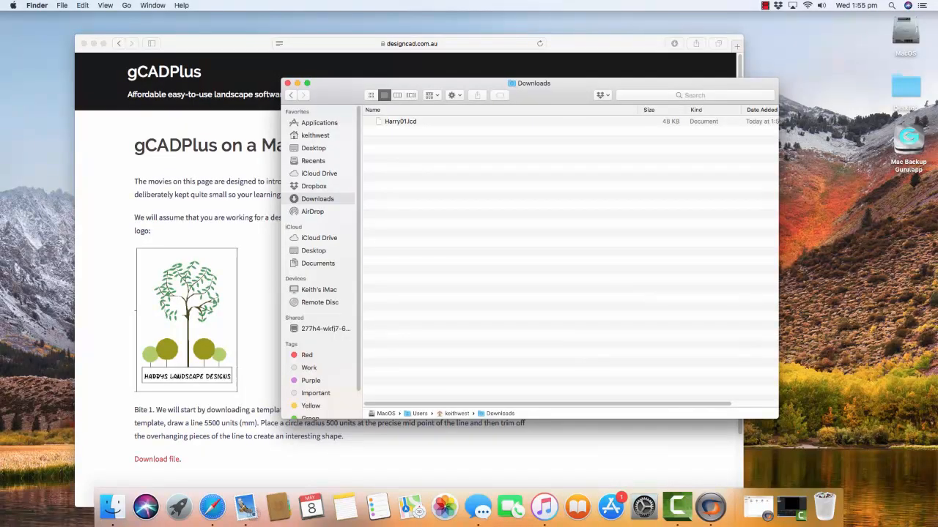
# - Move Harry01.lcd from the Downloads folder to the Mac desktop and open it in gCADPlus
pyautogui.moveTo(400, 121); pyautogui.dragTo(864, 375)
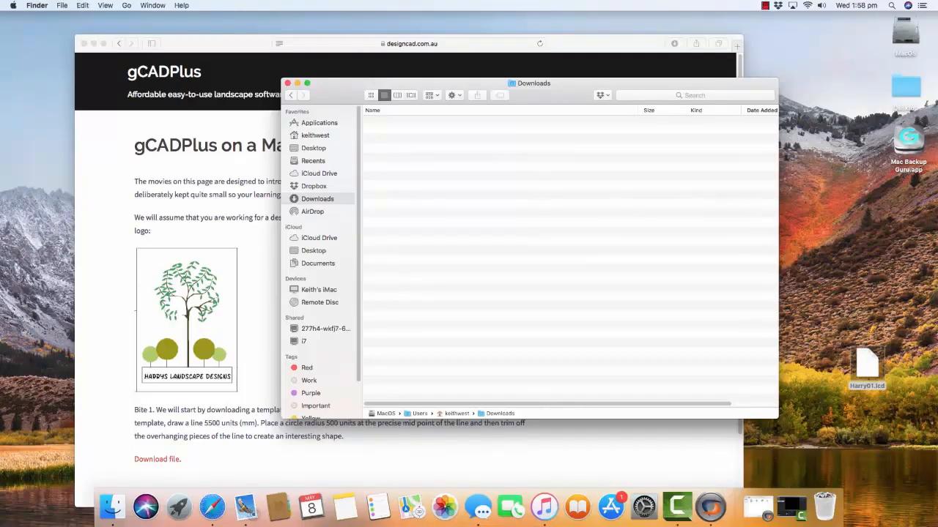
pyautogui.click(710, 507)
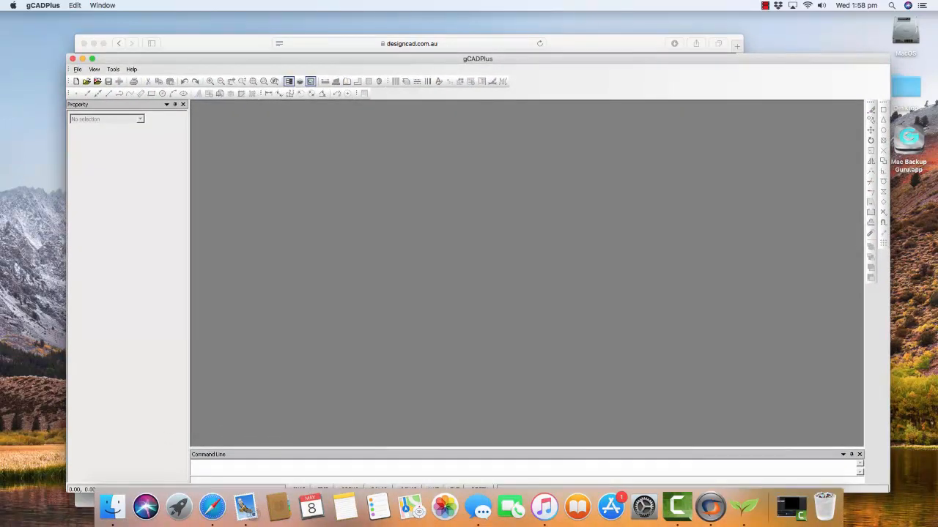
pyautogui.click(87, 82)
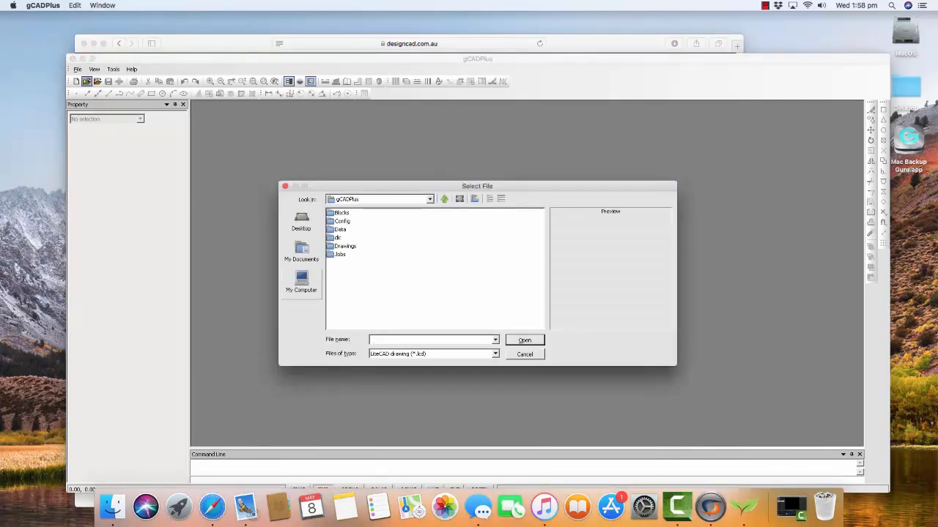
pyautogui.click(301, 221)
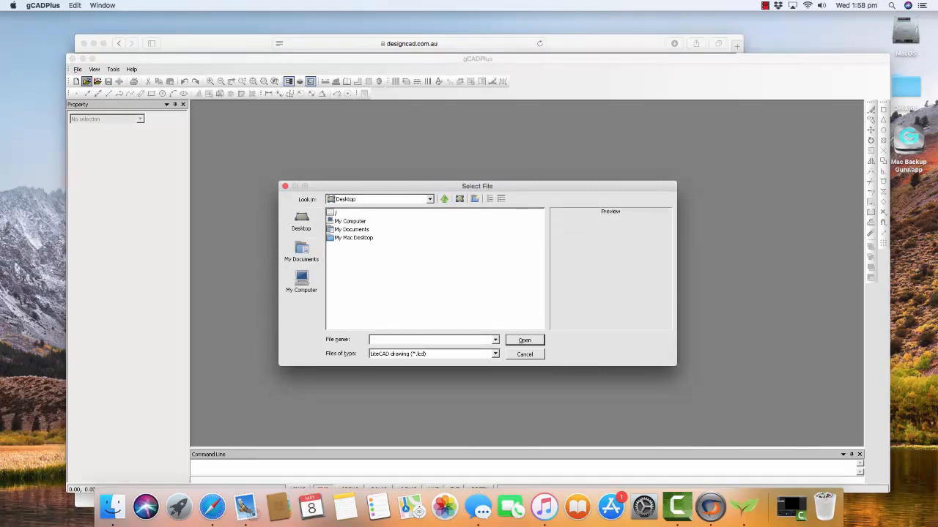
pyautogui.doubleClick(353, 238)
pyautogui.click(349, 230)
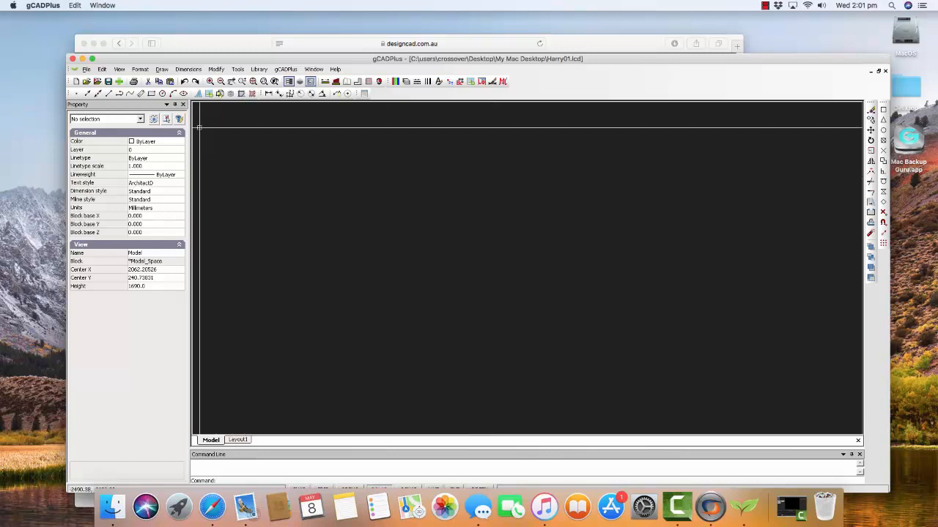
# - Draw a horizontal line 5500 units long in model space and end the Line command
pyautogui.click(162, 69)
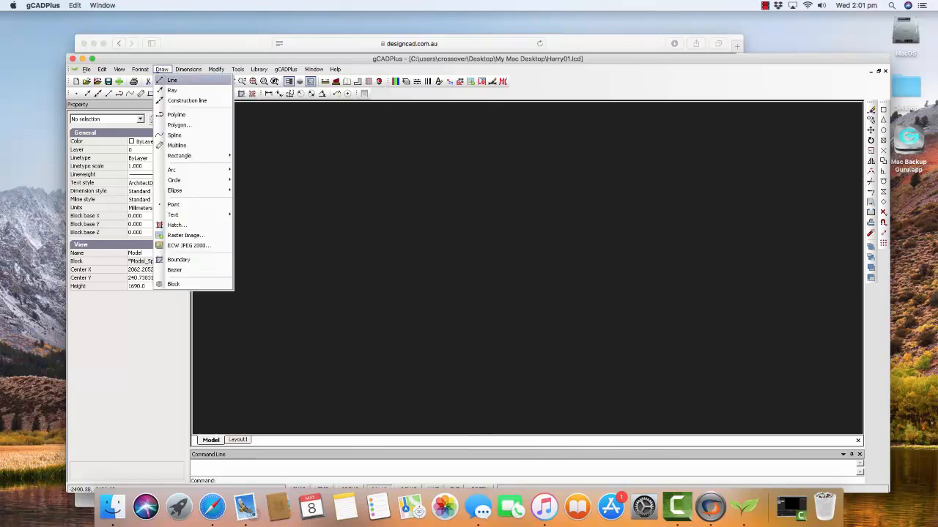
pyautogui.click(172, 80)
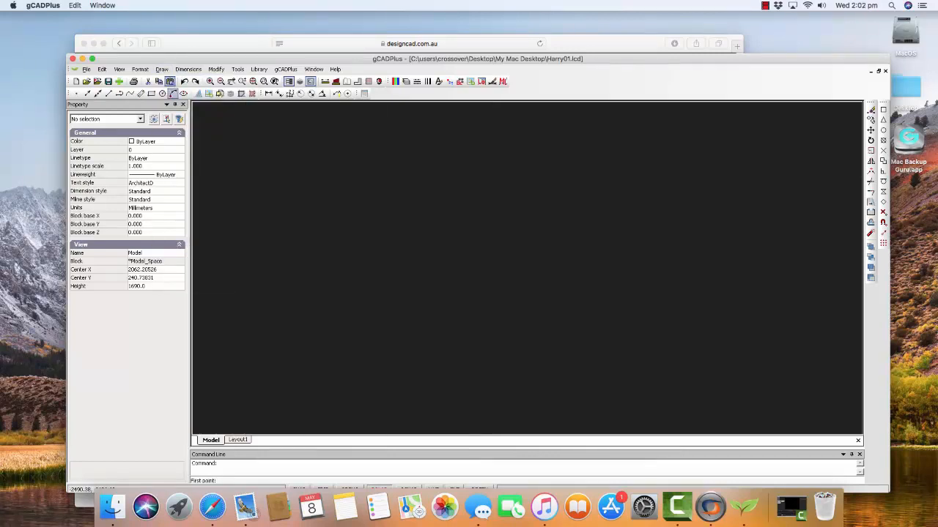
pyautogui.click(346, 282)
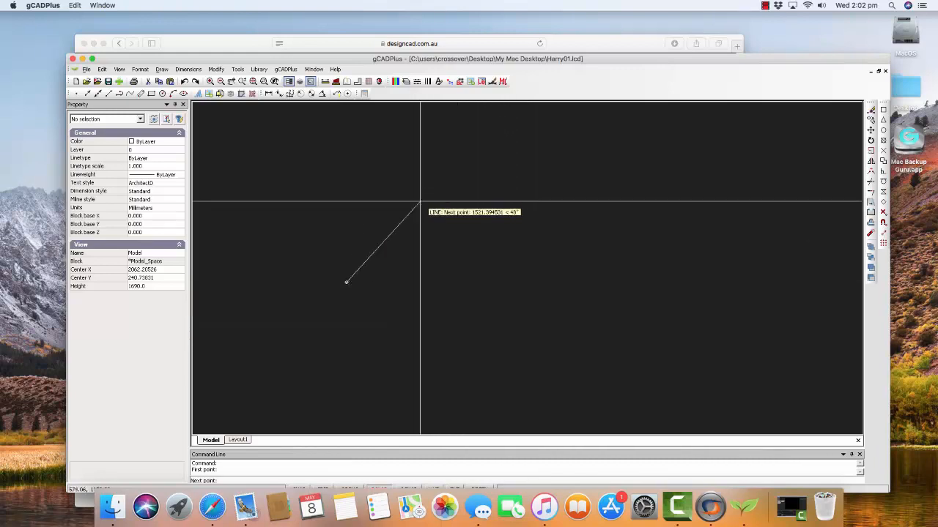
pyautogui.moveTo(349, 58); pyautogui.dragTo(347, 53)
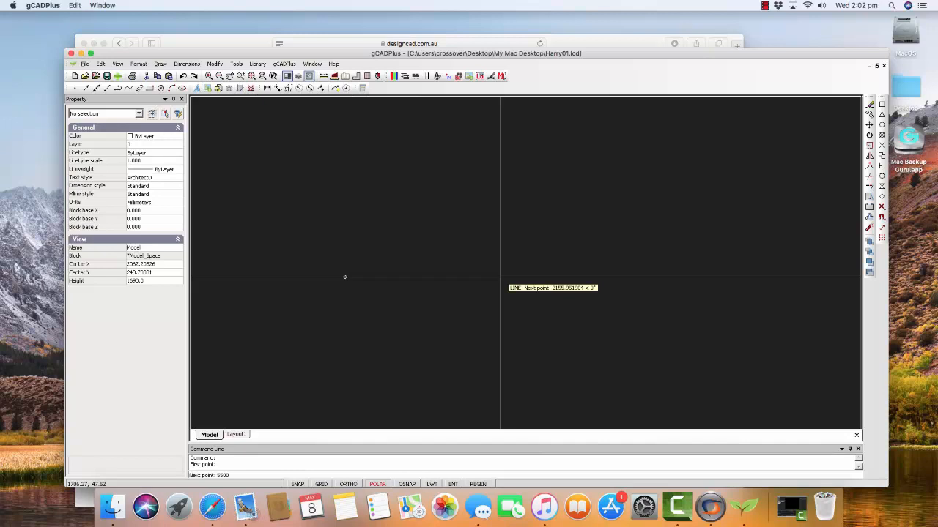
pyautogui.press('Return')
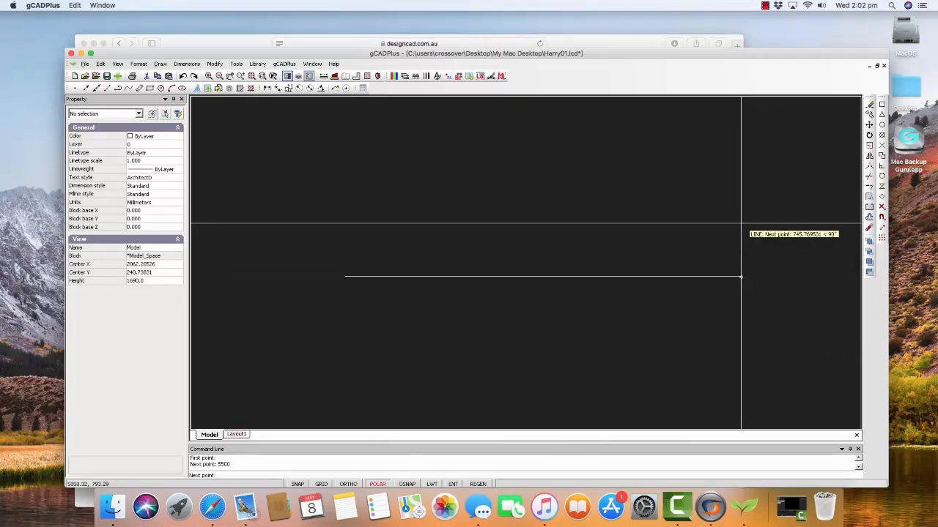
pyautogui.rightClick(741, 318)
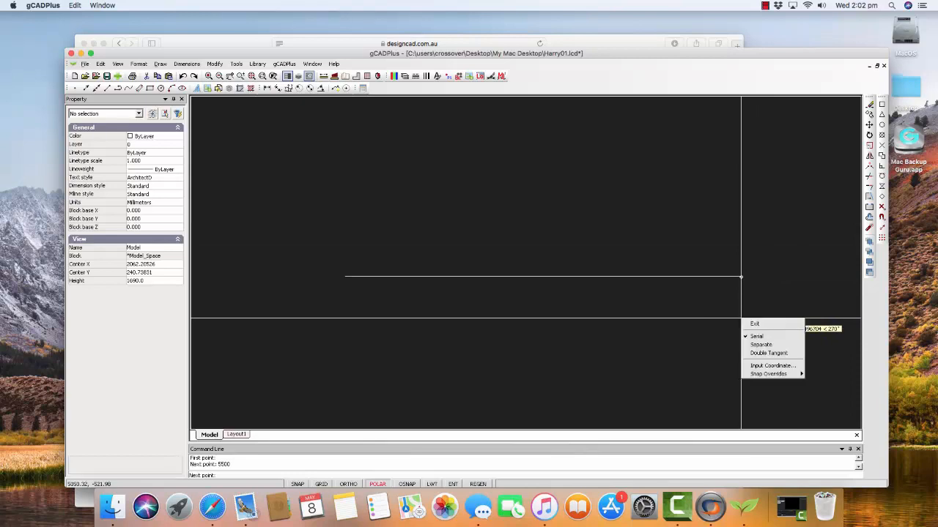
pyautogui.click(755, 323)
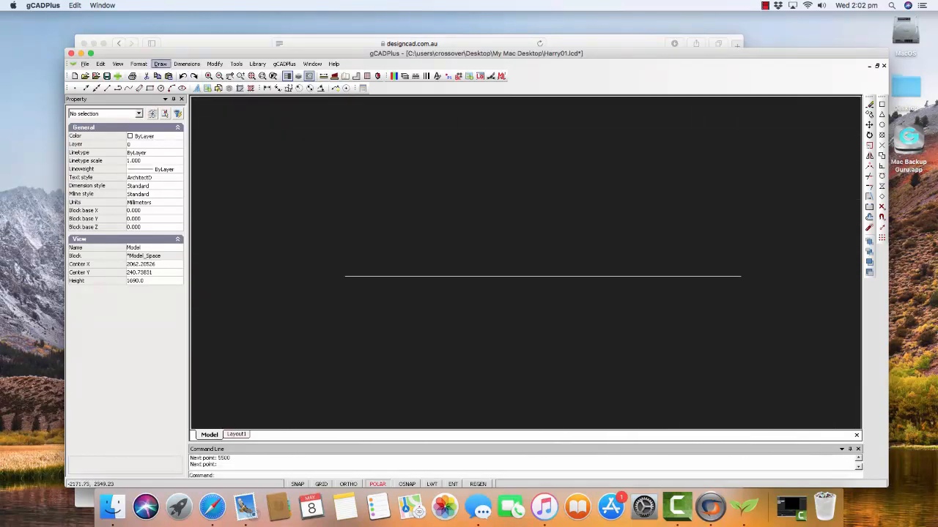
# - Draw a centre-radius circle with radius 500, centred on the midpoint of the horizontal line
pyautogui.click(159, 63)
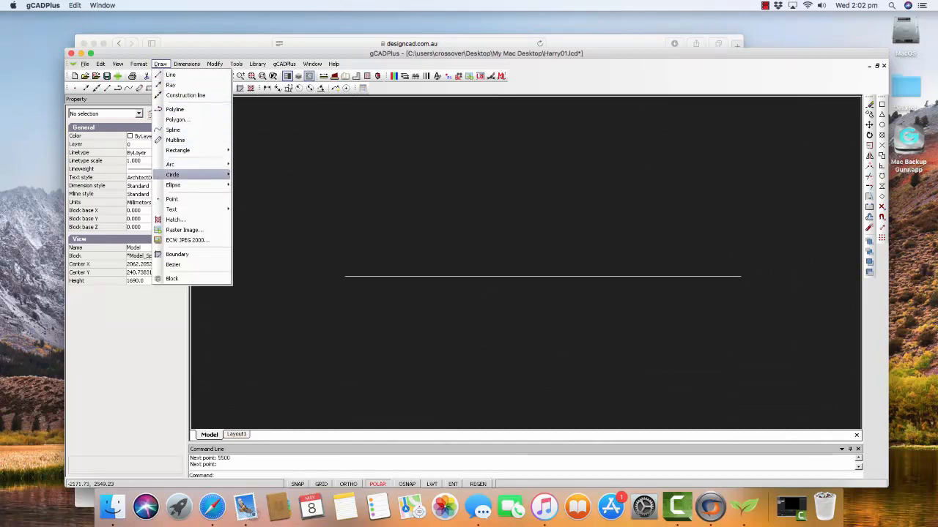
pyautogui.moveTo(173, 174)
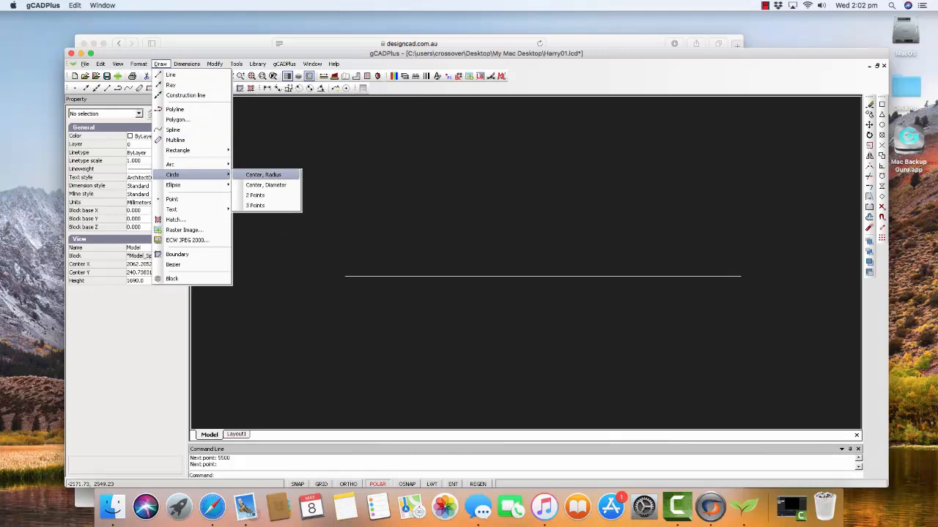
pyautogui.click(263, 175)
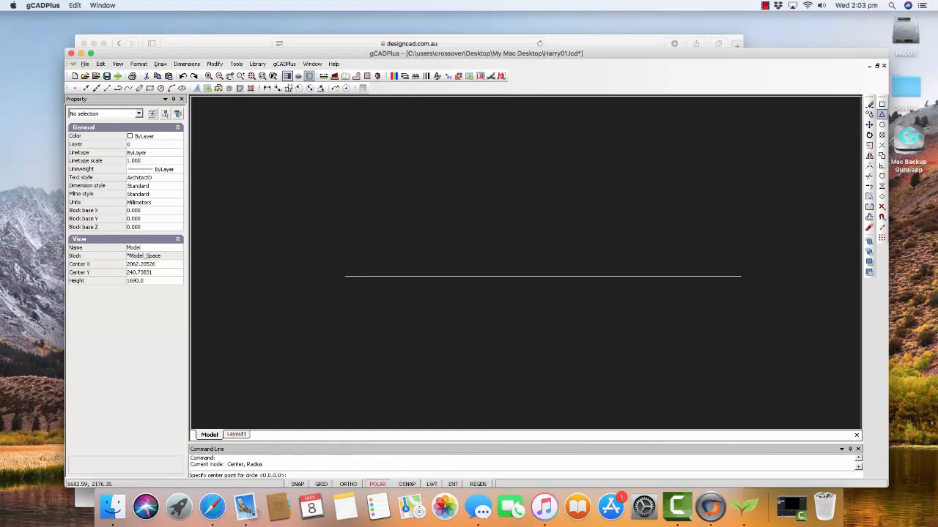
pyautogui.click(542, 276)
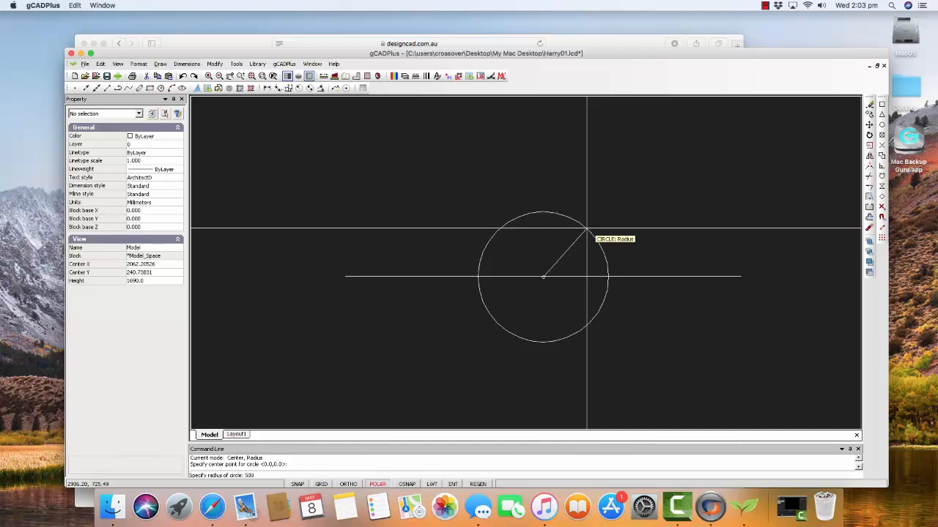
pyautogui.press('Return')
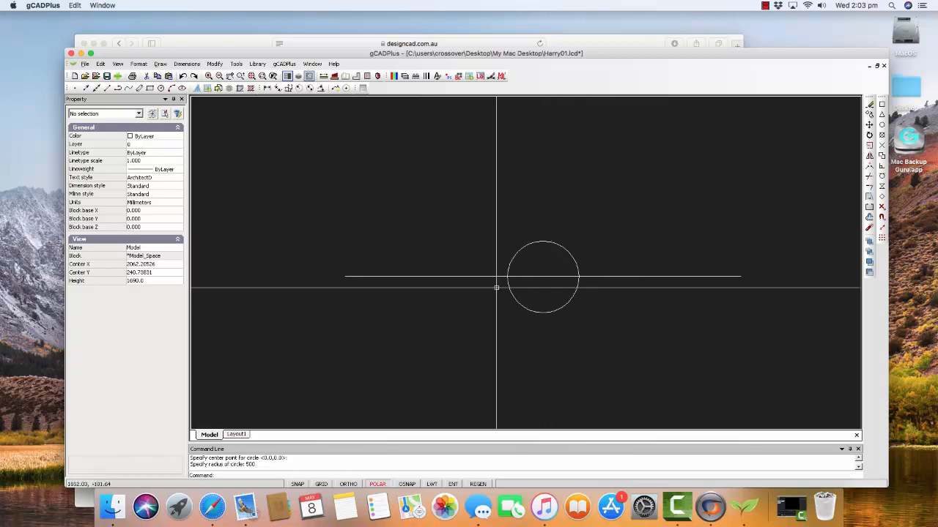
# - Inspect the properties of the line and of the circle, clearing the selection after each
pyautogui.click(457, 277)
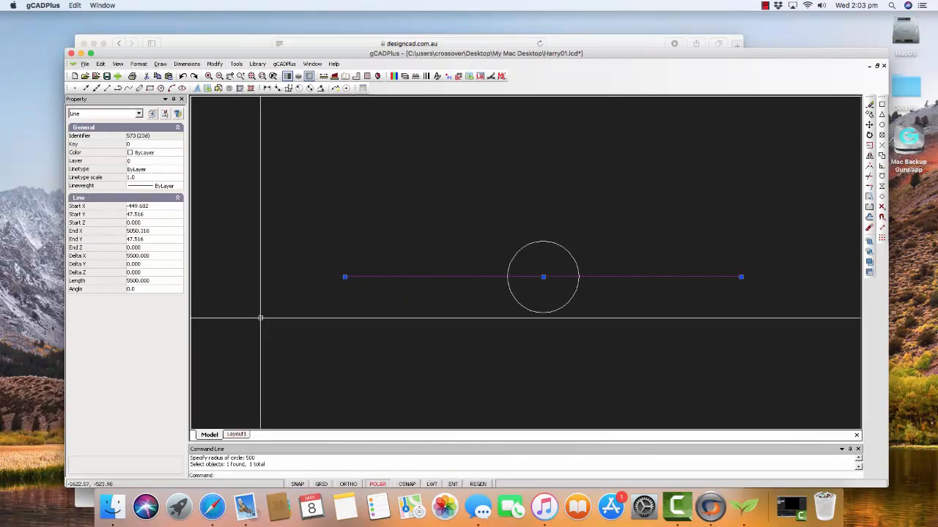
pyautogui.press('Escape')
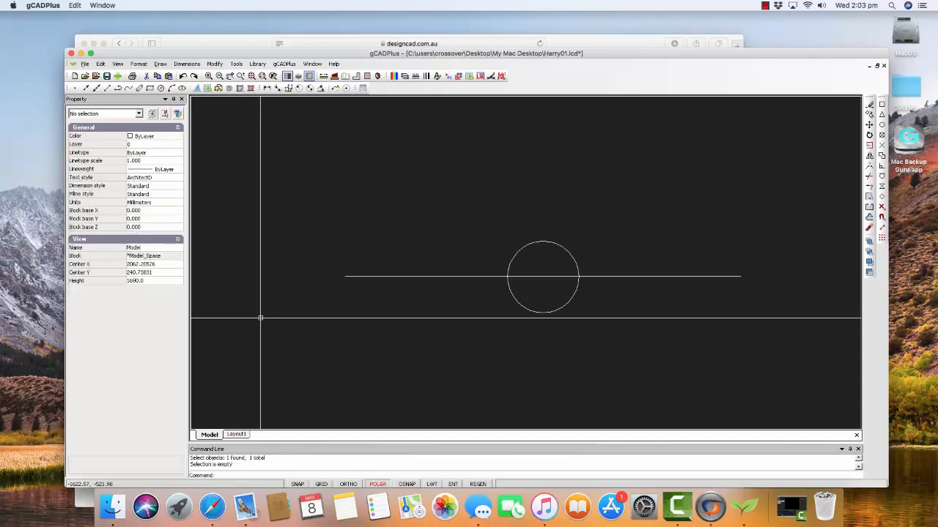
pyautogui.click(571, 256)
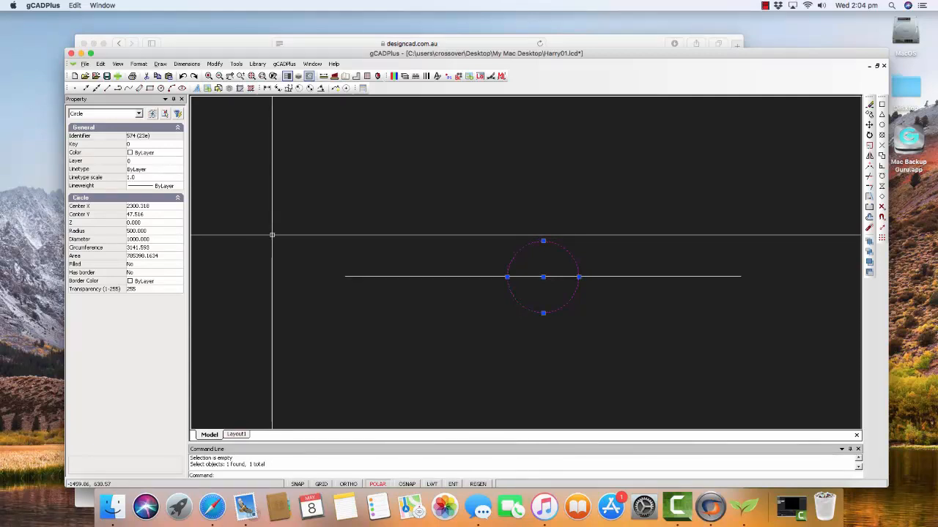
pyautogui.press('Escape')
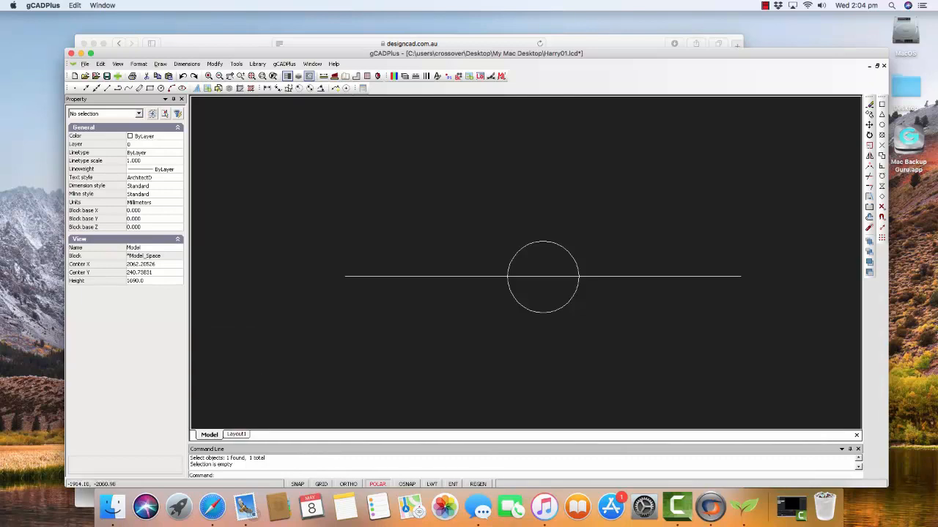
# - View the whole Layout1 sheet and check its paper size in the layouts manager without changing anything
pyautogui.click(236, 434)
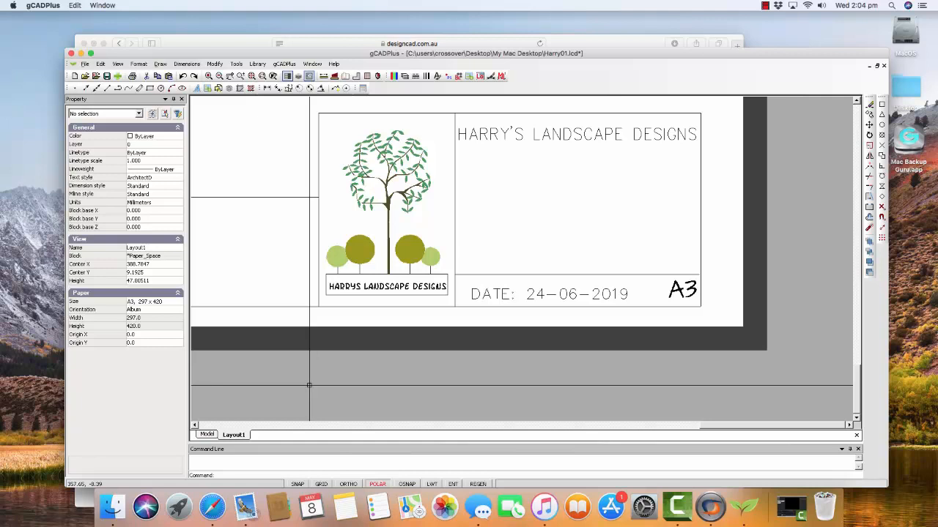
pyautogui.rightClick(373, 370)
pyautogui.click(398, 375)
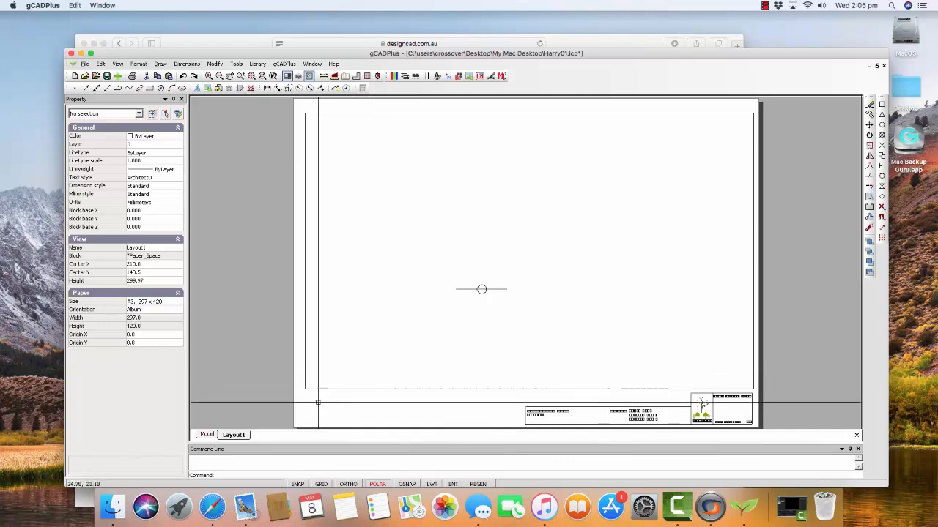
pyautogui.rightClick(238, 435)
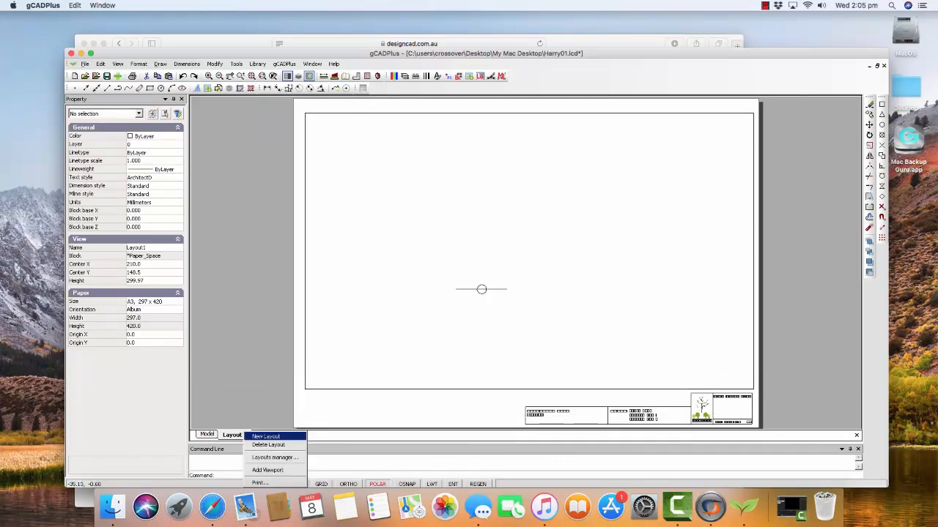
pyautogui.click(272, 457)
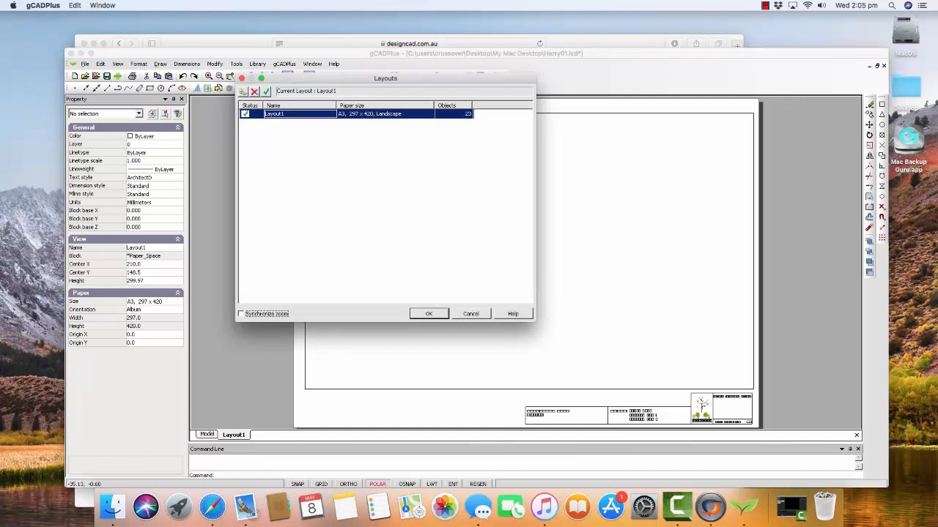
pyautogui.click(471, 313)
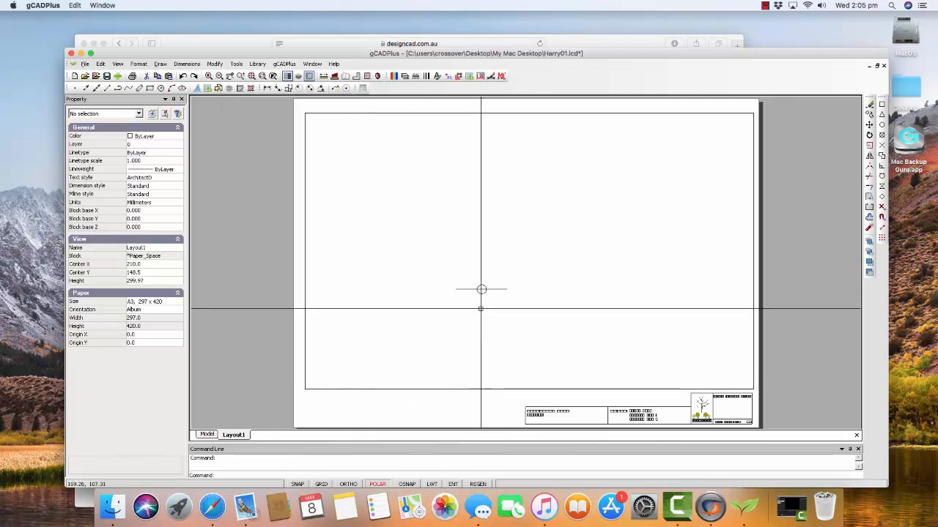
# - Shrink the viewport's frame in model space, move it around the line and circle, and display the result on the layout
pyautogui.scroll(1, 481, 290)
pyautogui.scroll(-2, 482, 290)
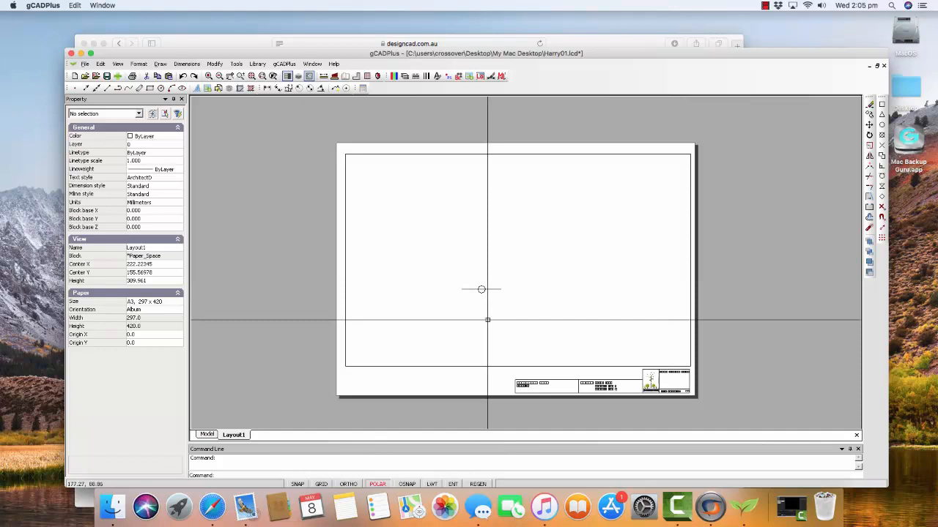
pyautogui.doubleClick(582, 271)
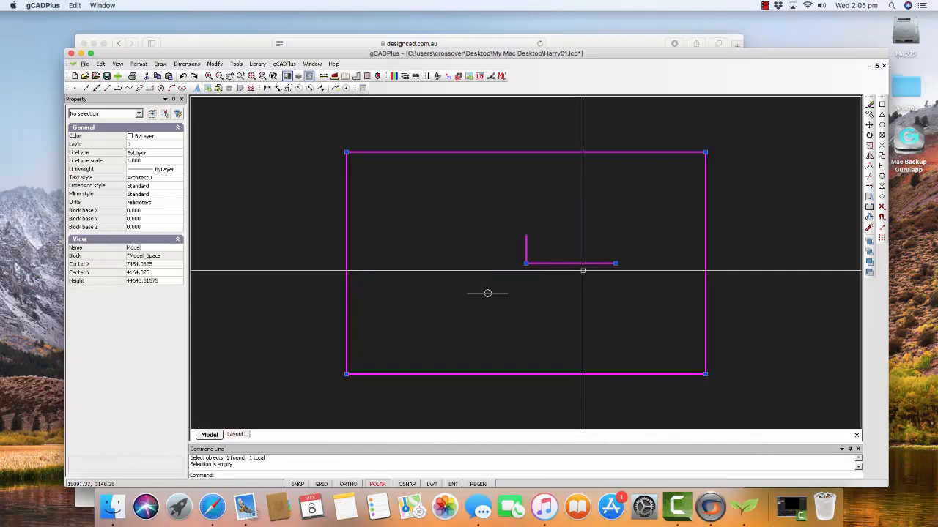
pyautogui.click(704, 152)
pyautogui.click(592, 228)
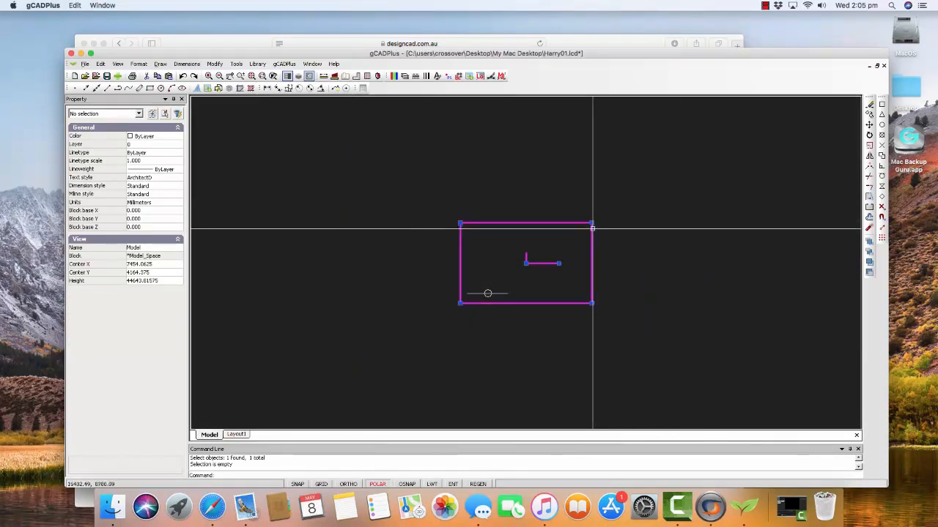
pyautogui.click(526, 263)
pyautogui.click(498, 285)
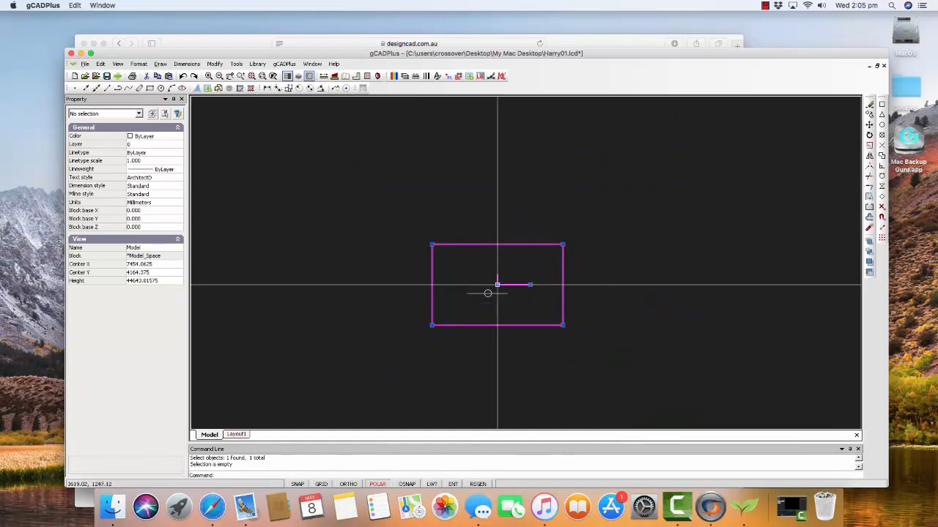
pyautogui.rightClick(480, 262)
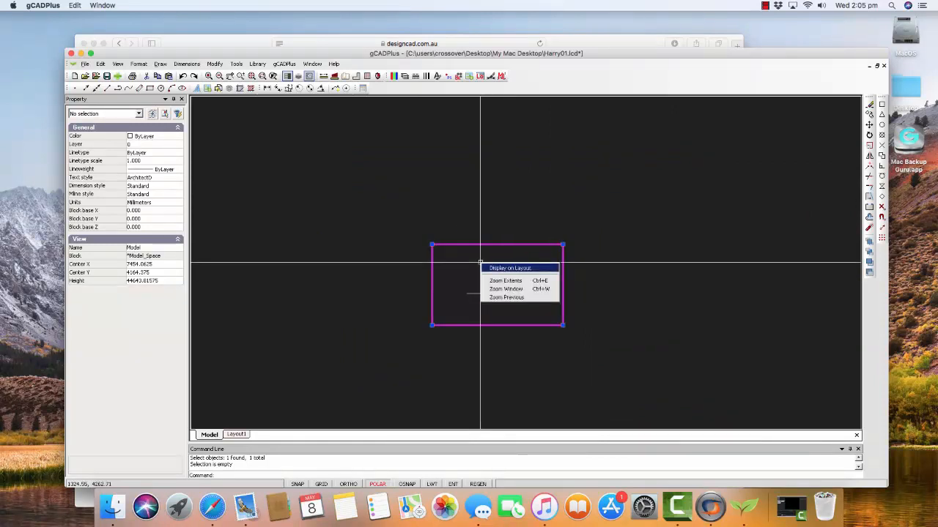
pyautogui.click(509, 268)
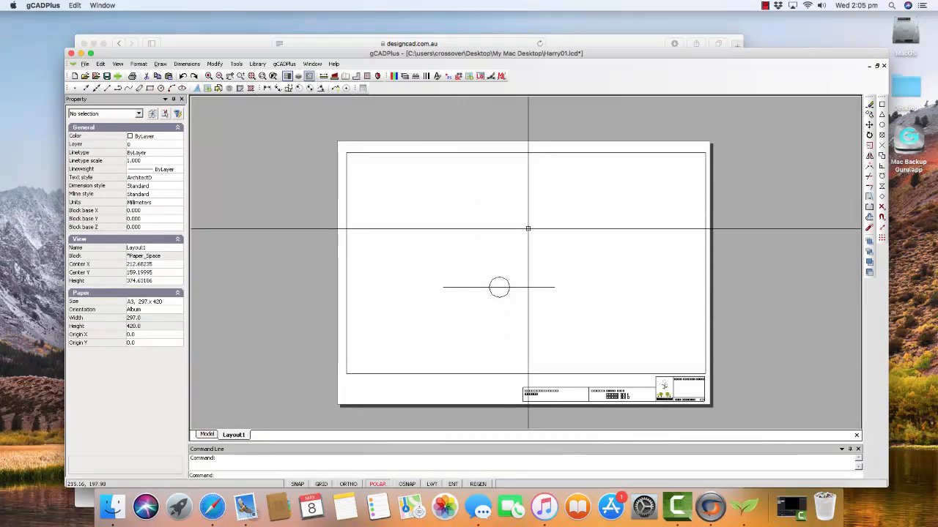
# - Select the viewport on the Layout1 sheet
pyautogui.click(576, 152)
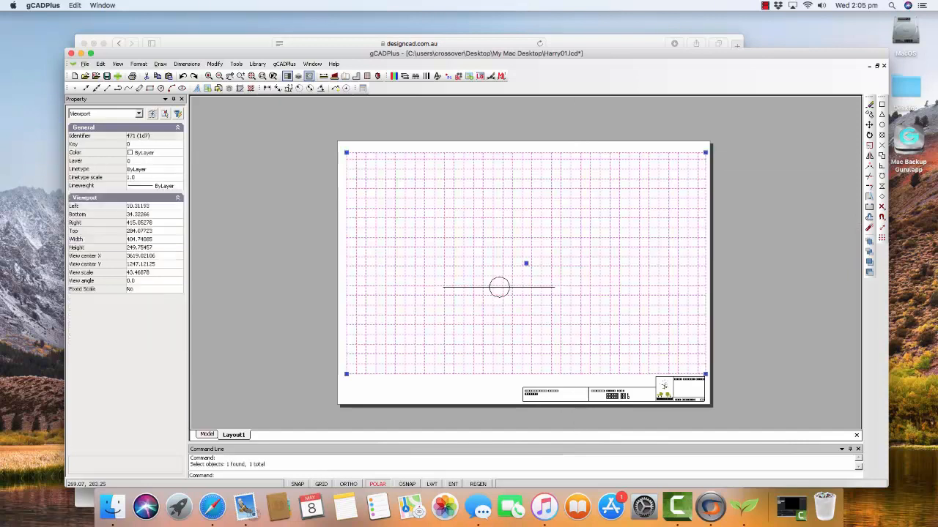